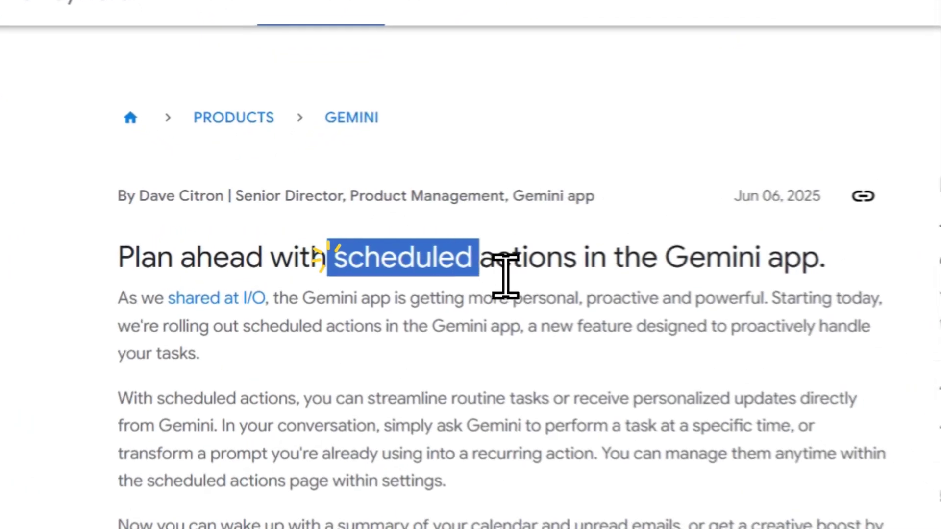
Step: Highlight 'scheduled actions' in The Keyword headline, glance at Perplexity Tasks, then switch to the Gemini tab
drag(604, 272, 602, 272)
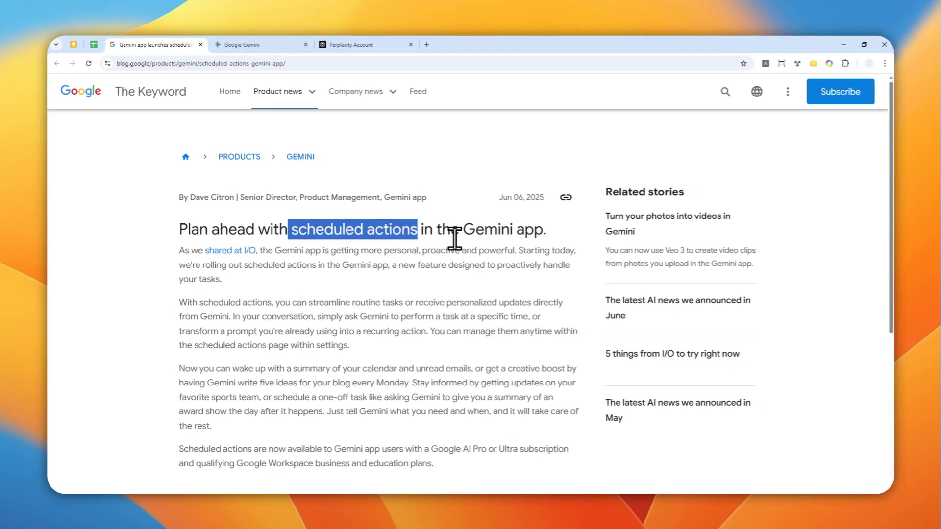
scroll(394, 239, down, 1)
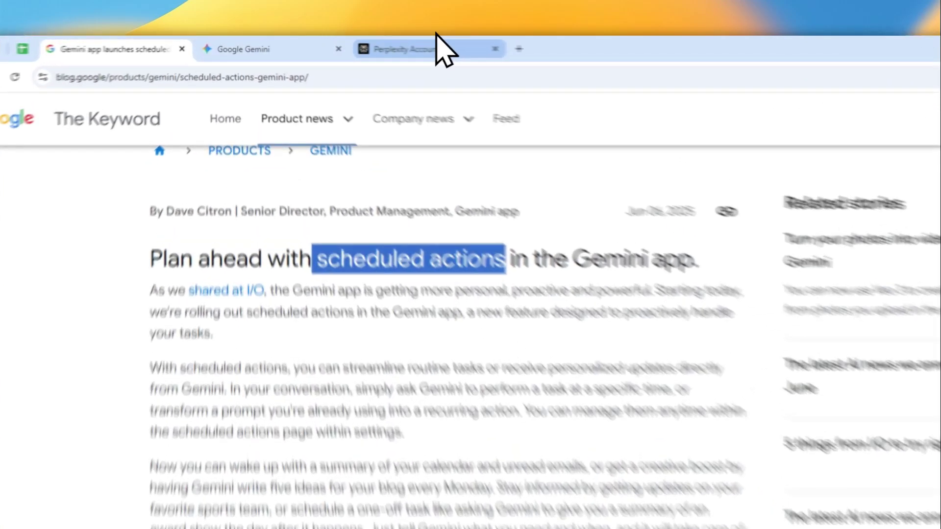
click(373, 43)
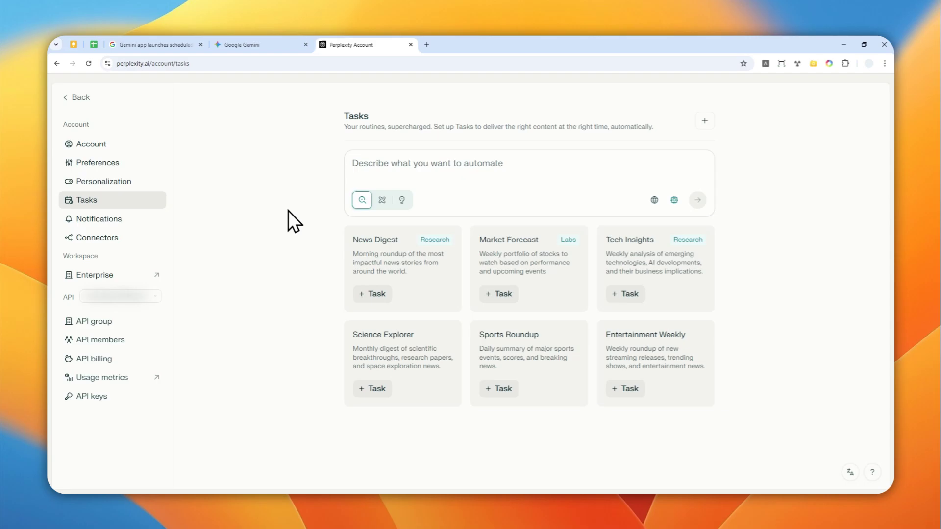
click(178, 45)
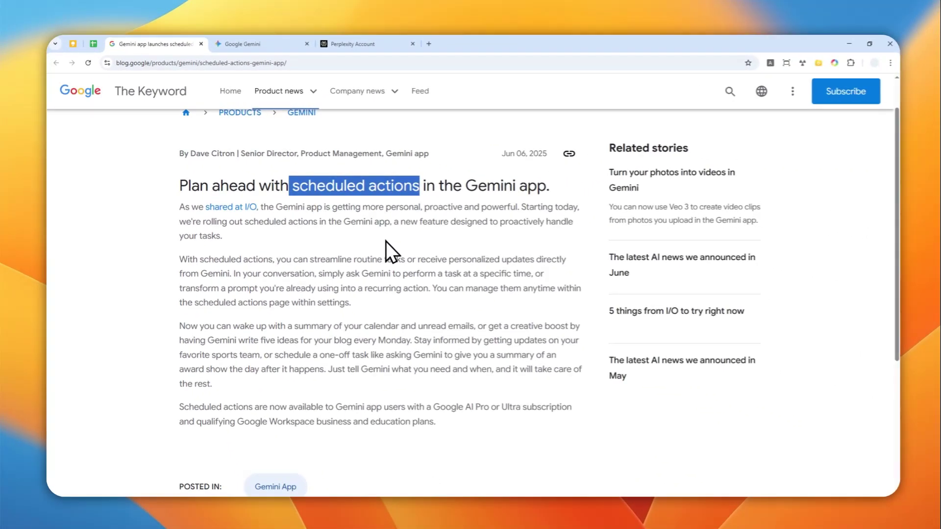
scroll(381, 240, up, 2)
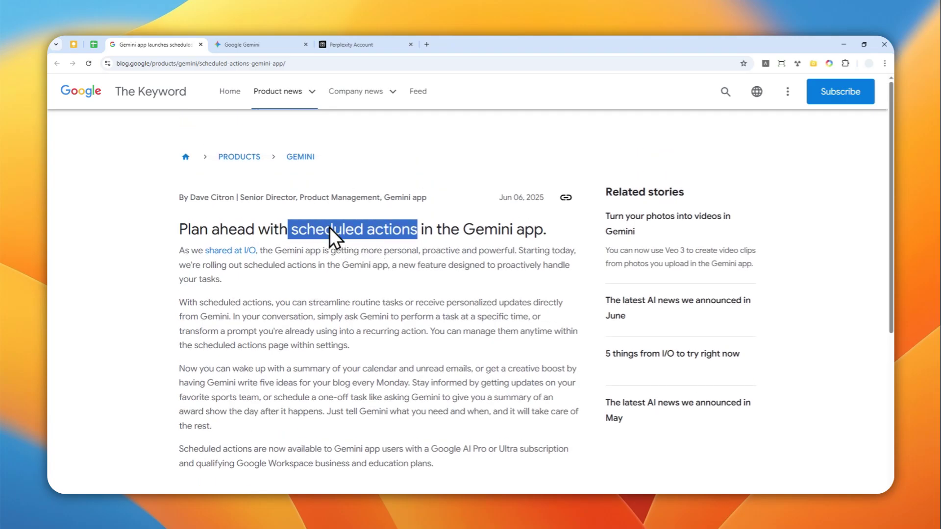
click(242, 45)
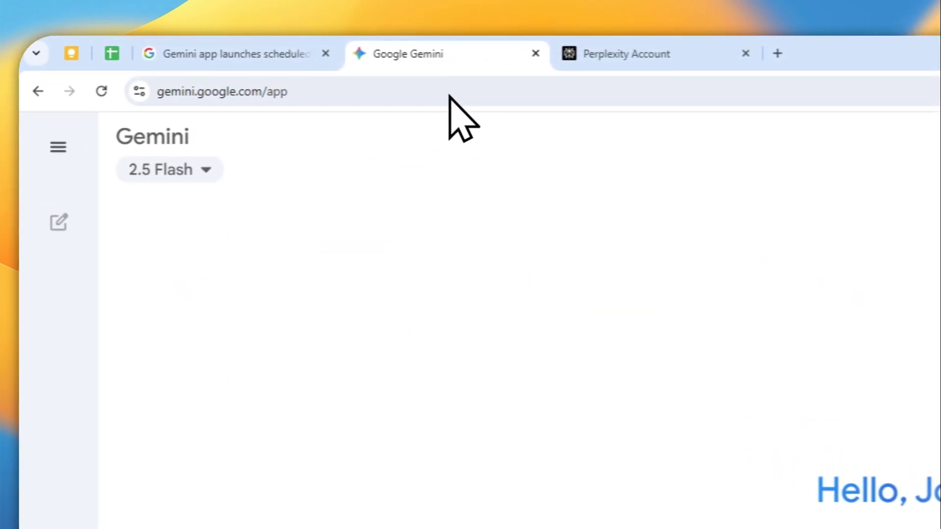
Step: Delete the 'daily news about General Motors' action from Gemini's Scheduled actions list
click(268, 91)
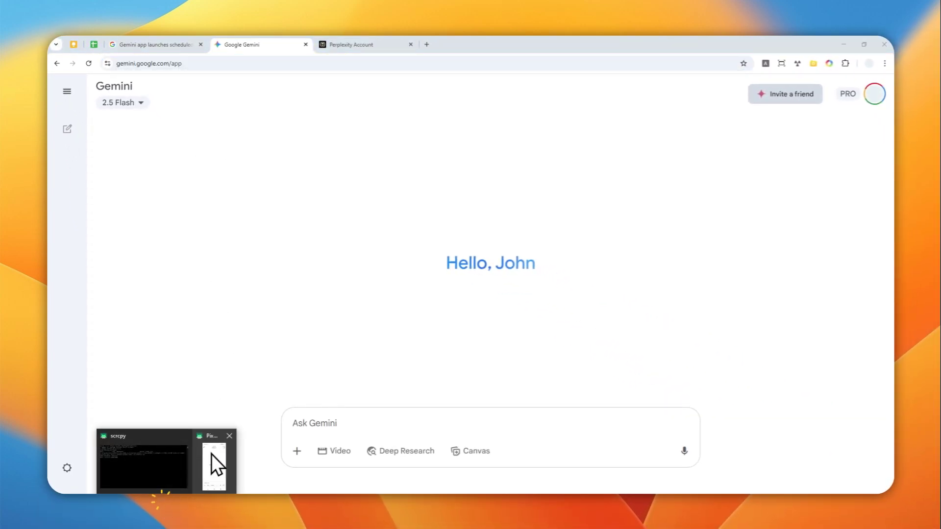
click(210, 462)
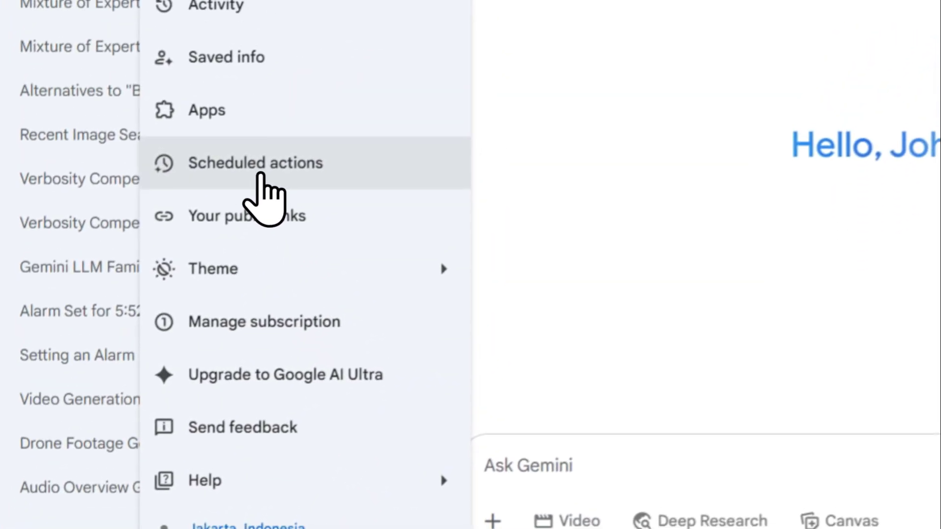
click(259, 175)
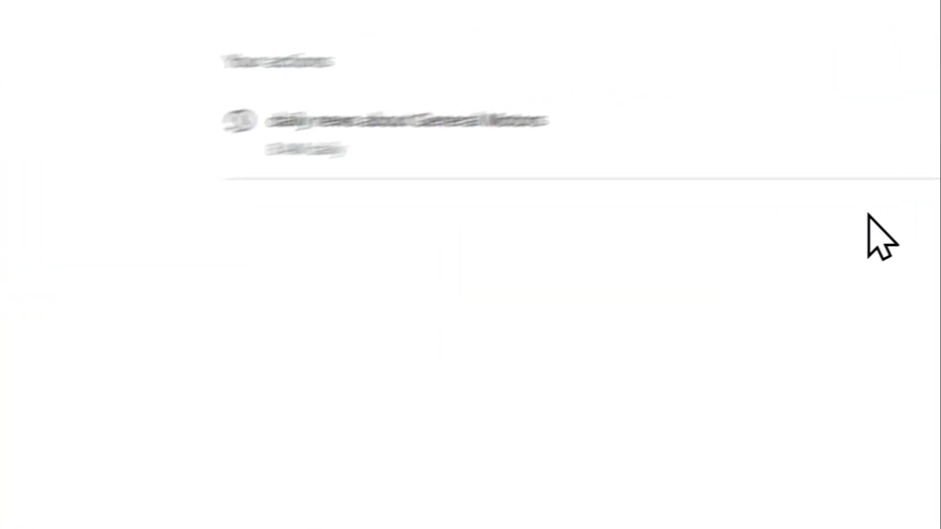
click(571, 147)
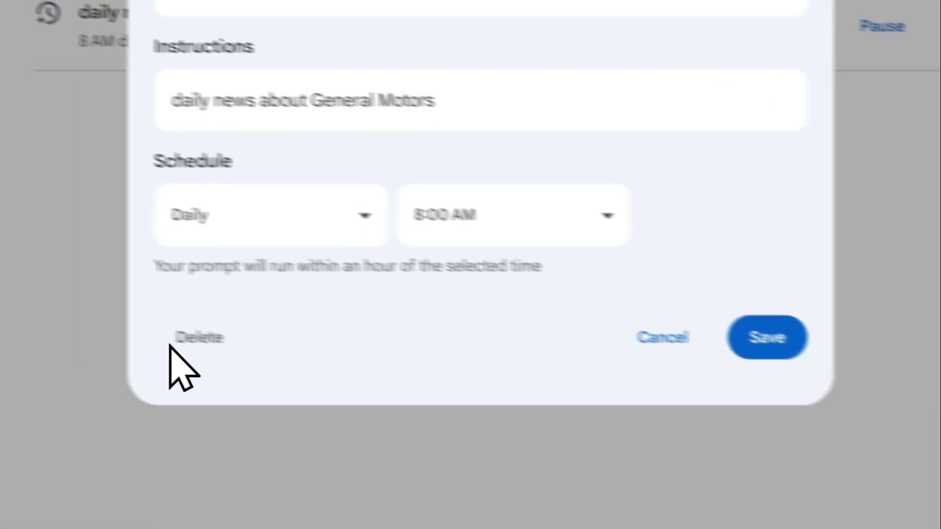
click(186, 338)
click(672, 306)
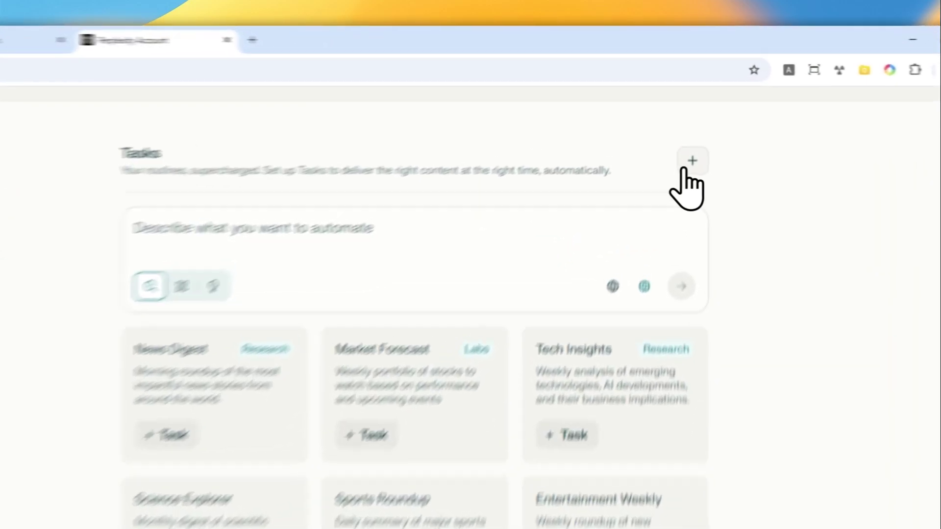
Step: Open Perplexity's new Task form, then go back to Gemini's Scheduled actions tab
click(705, 120)
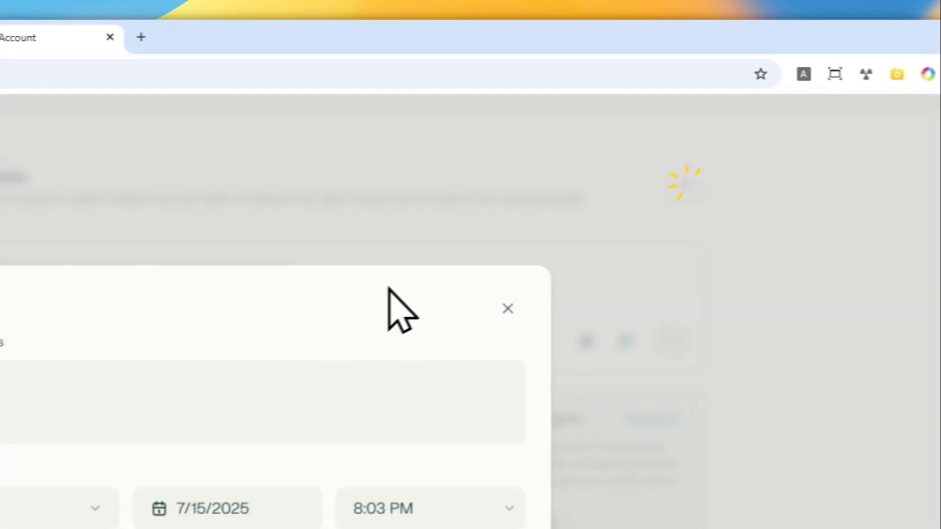
click(380, 44)
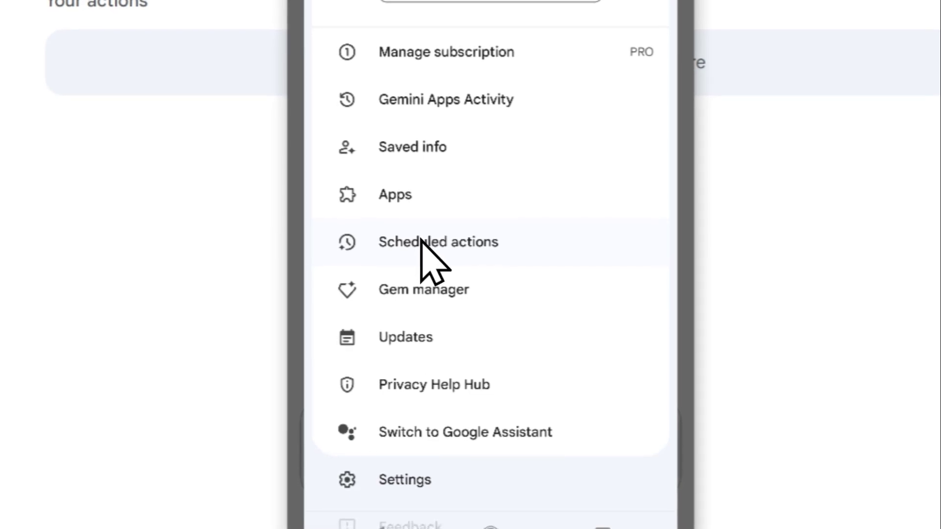
Step: Check the phone app's Scheduled actions list is empty, then bring Chrome back to the front
click(395, 369)
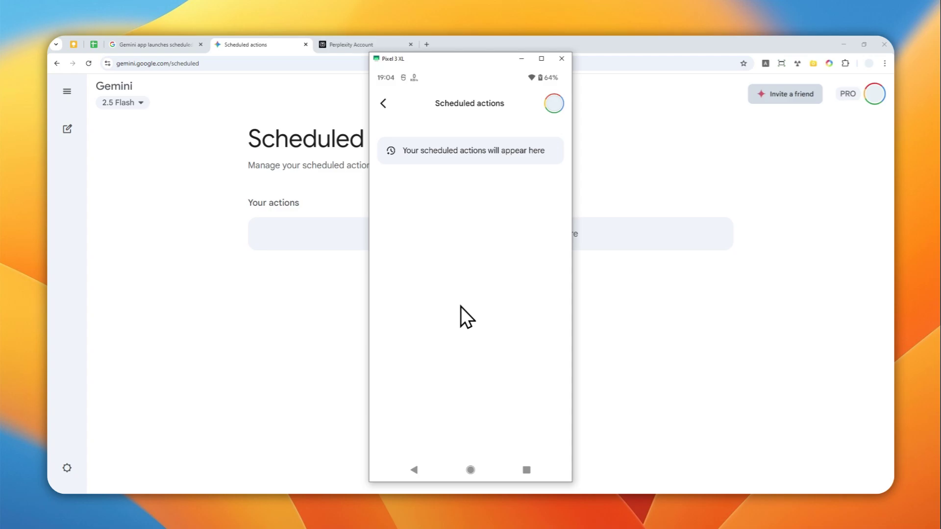
click(217, 237)
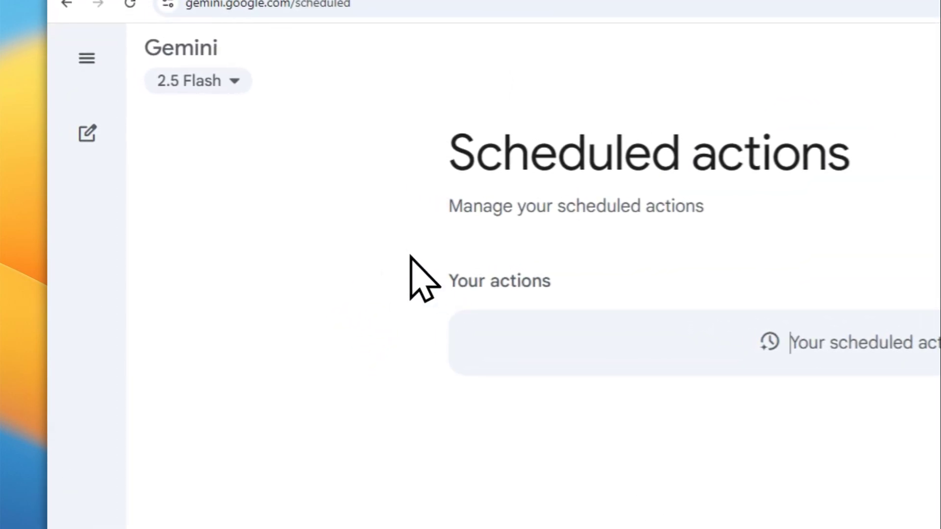
Step: In a new chat, replace the leftover question with 'Give me daily news about Nvidia every day in the morning at 7'
click(119, 141)
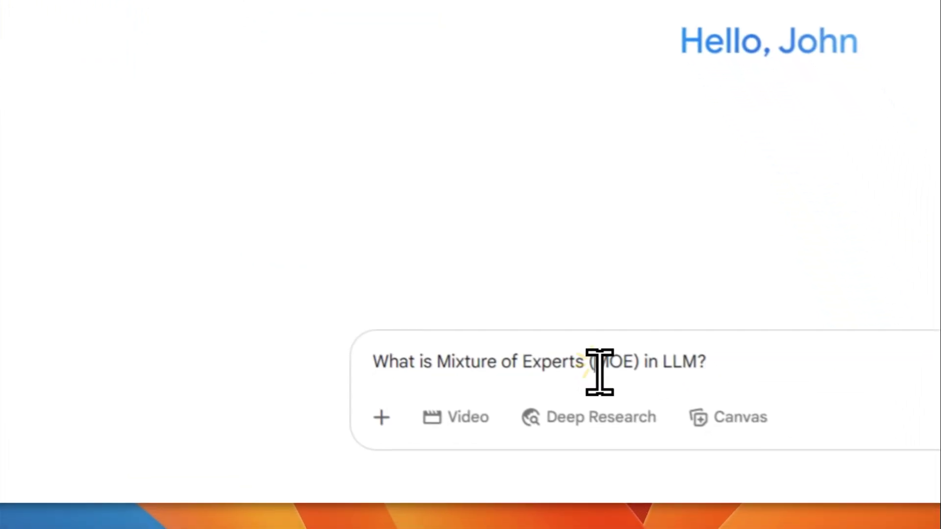
triple_click(598, 365)
key(BackSpace)
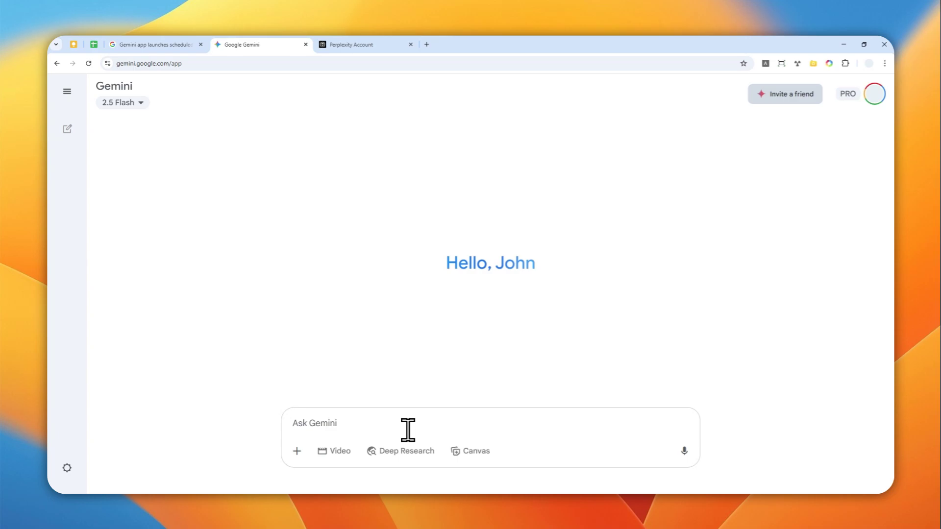
text(Give me daily ne)
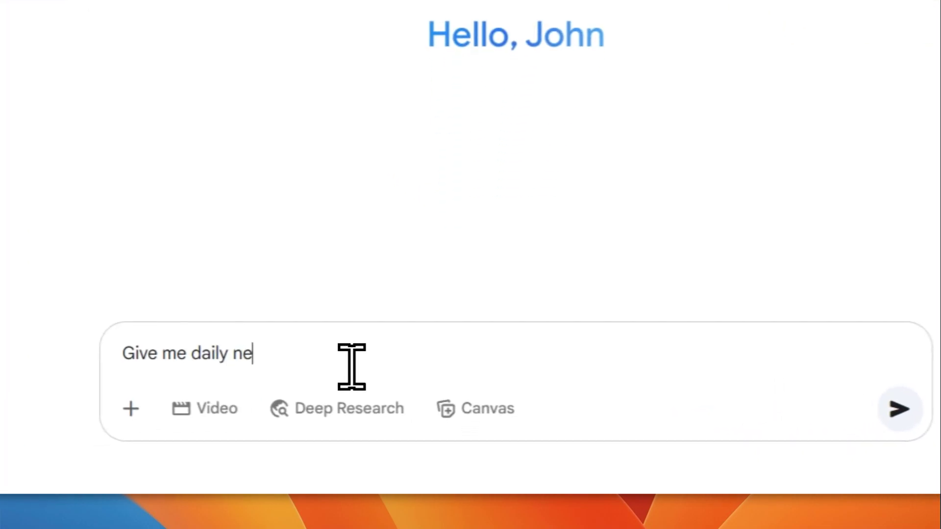
text(ws about Nvidia every day in the morning at)
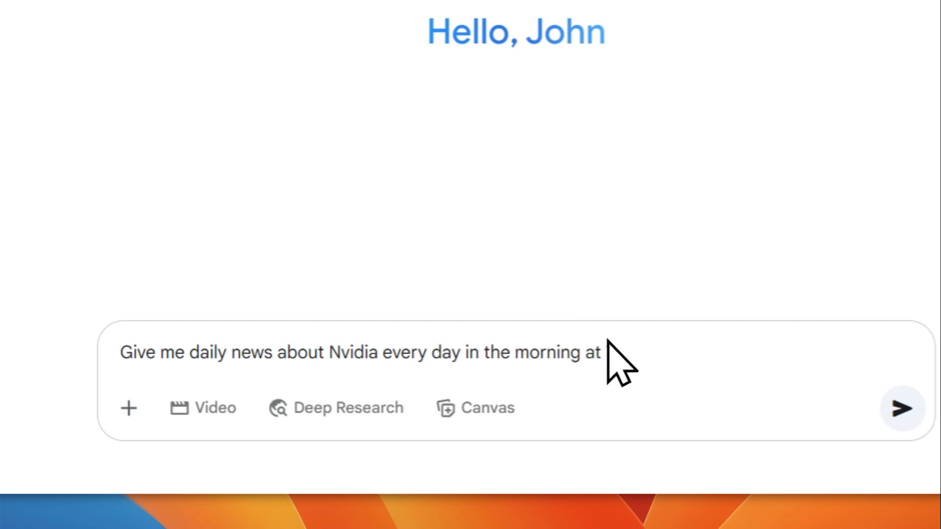
text(7)
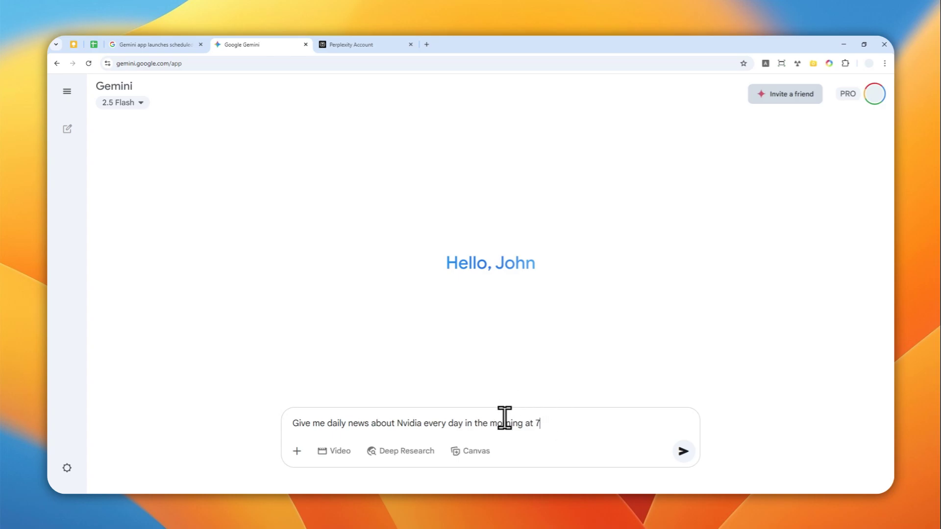
click(555, 427)
drag(561, 423, 254, 409)
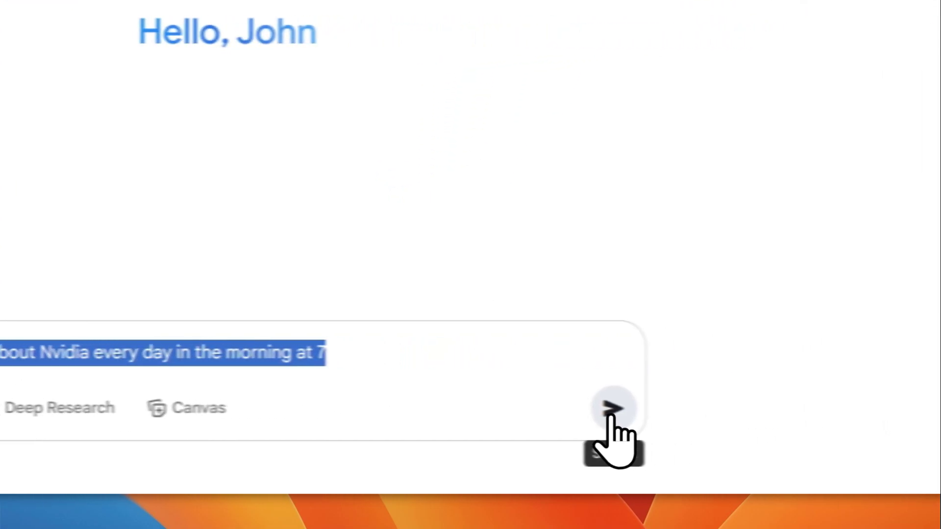
Step: Send the Nvidia request and check the new 7 AM daily action card without changing it
click(858, 408)
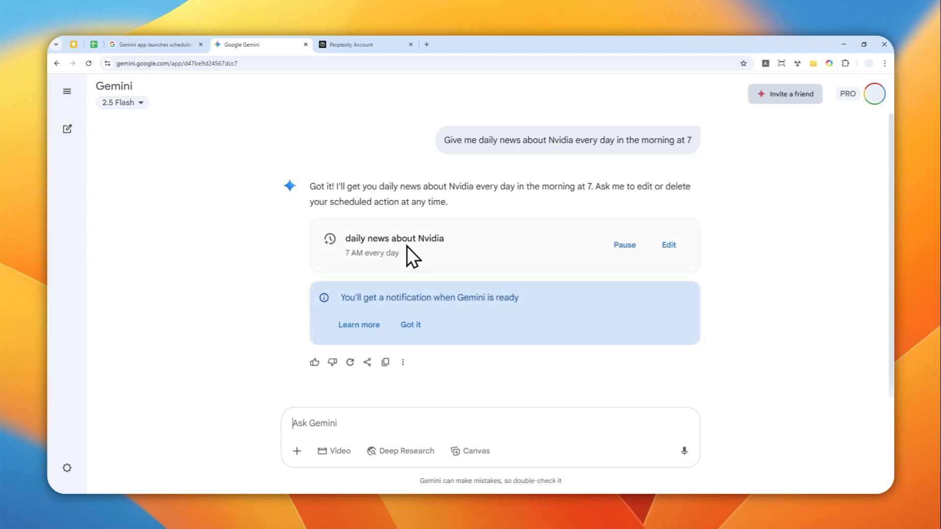
drag(343, 238, 436, 239)
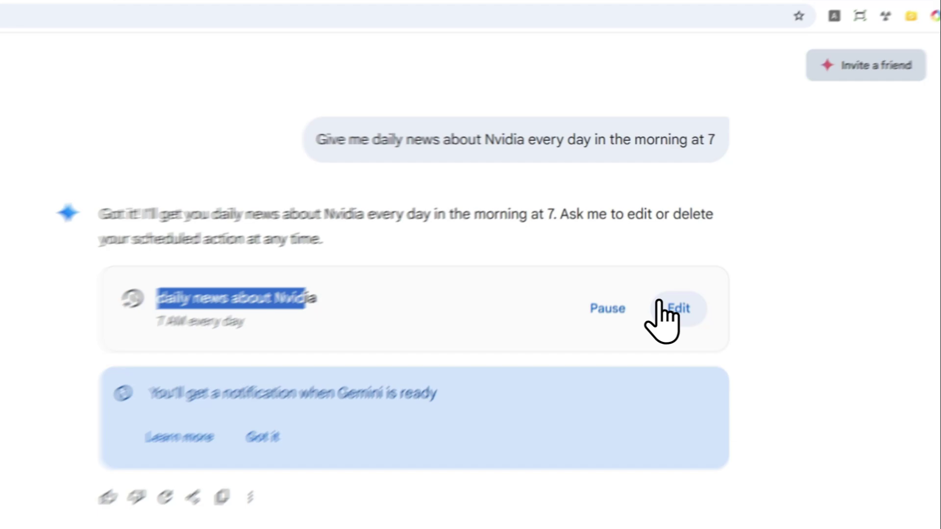
click(662, 243)
click(595, 186)
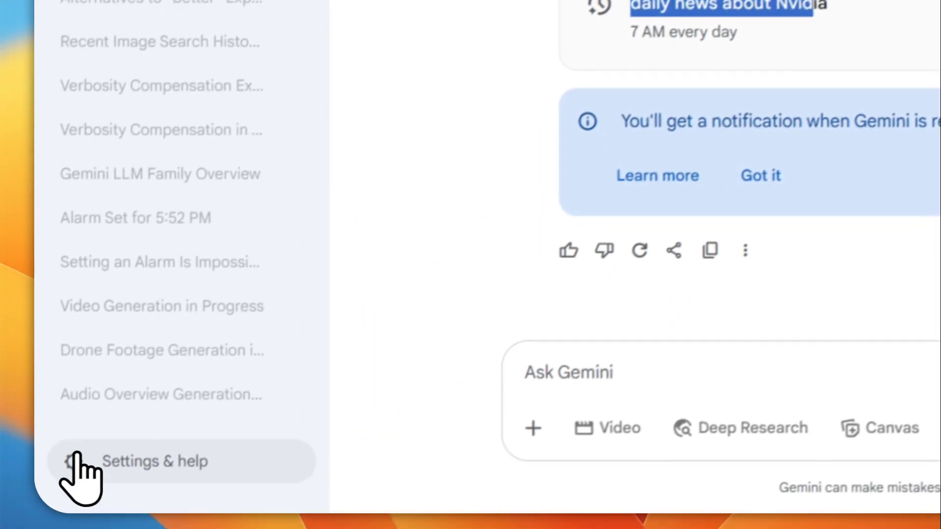
Step: Review the Nvidia action's name, instructions and Daily 7:00 AM schedule on the Scheduled actions page
click(77, 471)
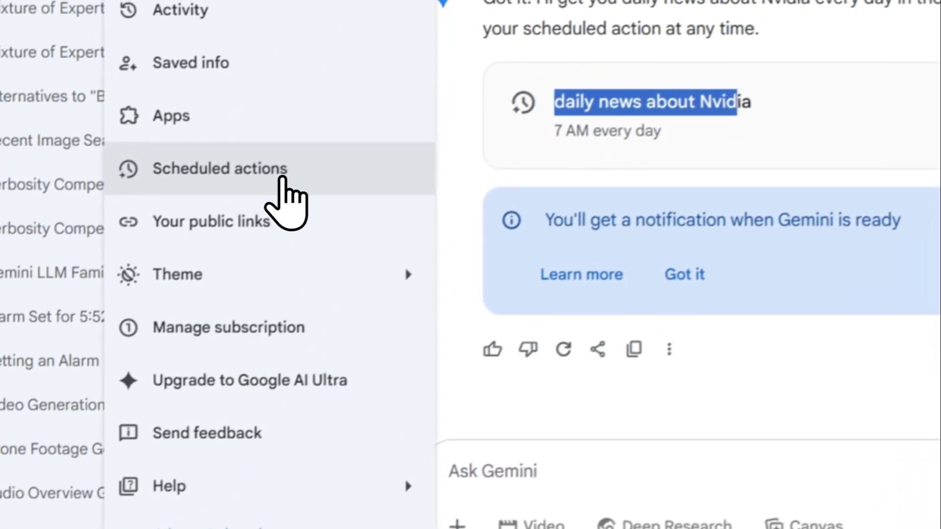
click(363, 64)
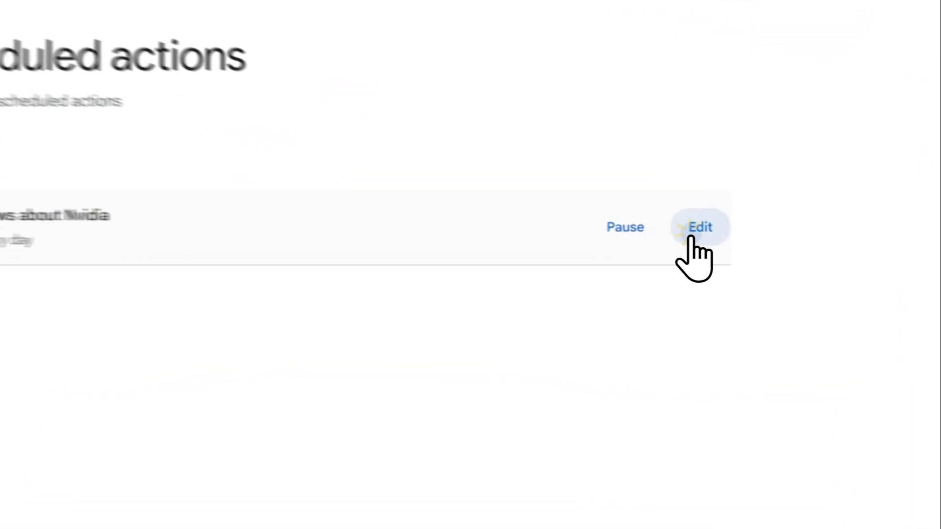
click(713, 240)
drag(160, 177, 0, 183)
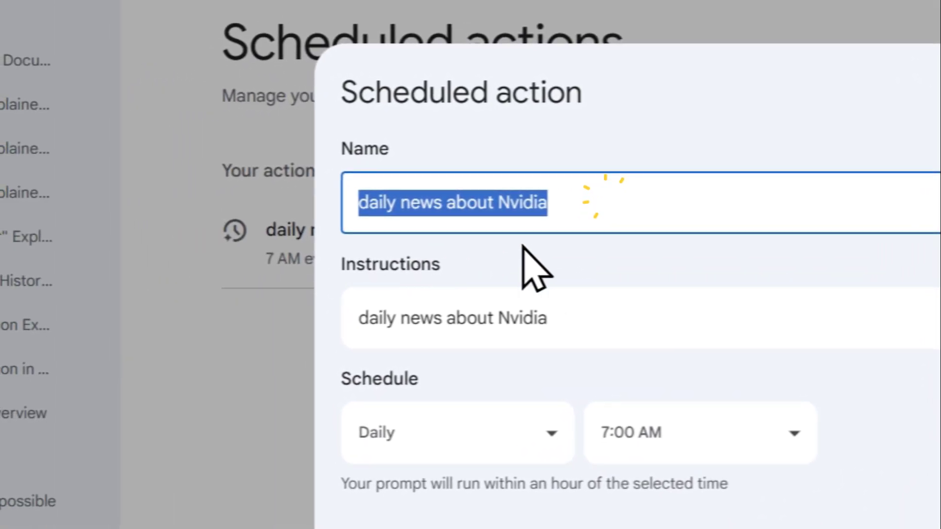
click(219, 302)
drag(683, 324, 326, 336)
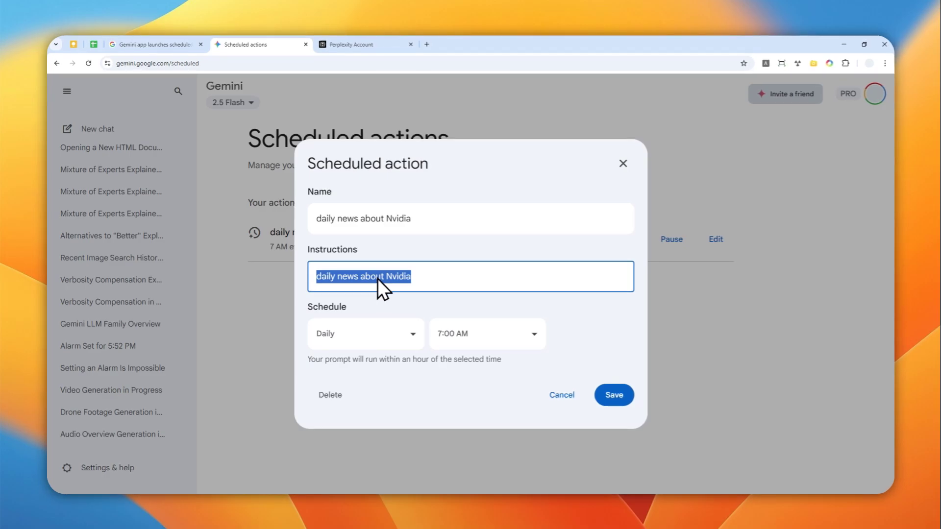
click(392, 332)
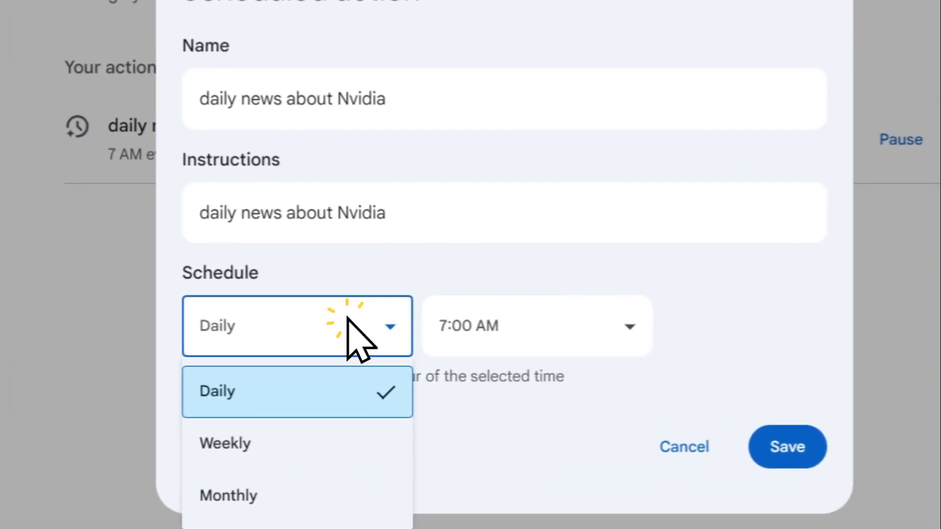
click(591, 327)
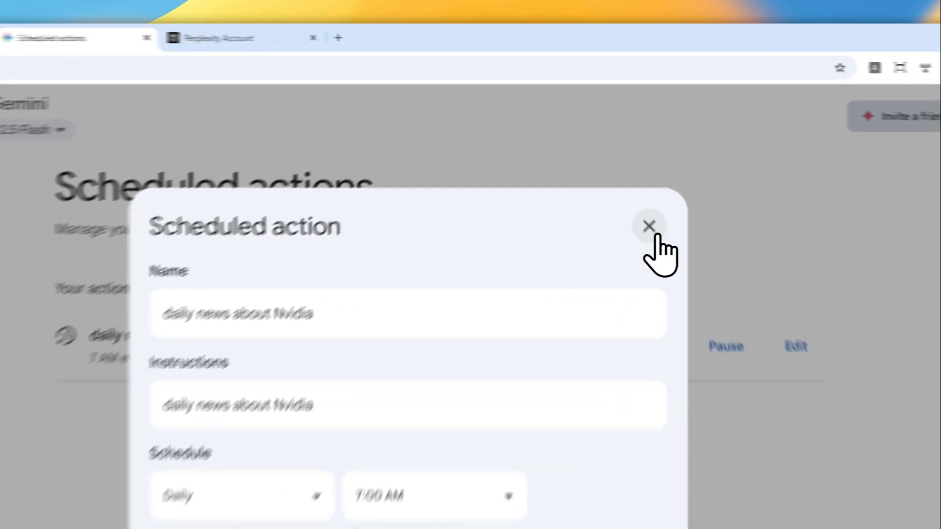
Step: Close the Nvidia action dialog, start a new chat and clear the leftover MOE question
click(623, 163)
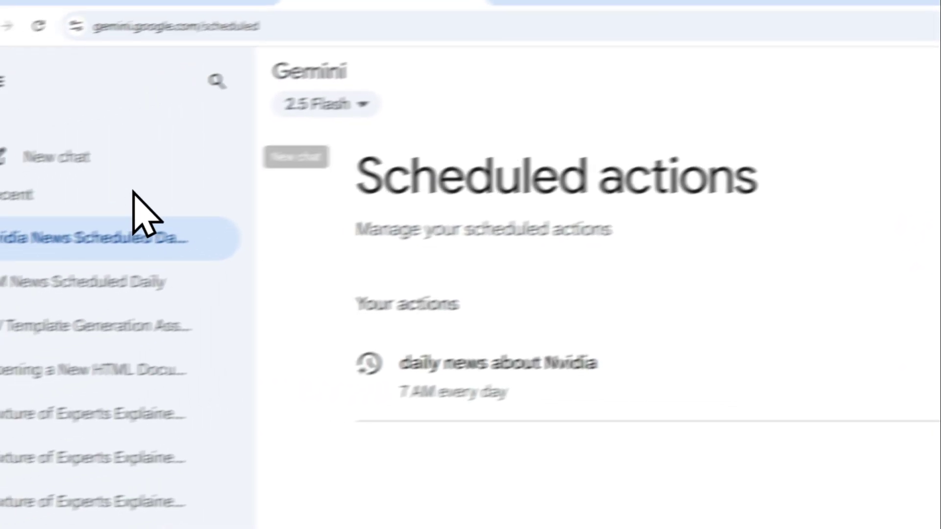
click(93, 155)
click(733, 411)
text(What is Mixture of Experts (MOE) in LLM?)
key(super+a)
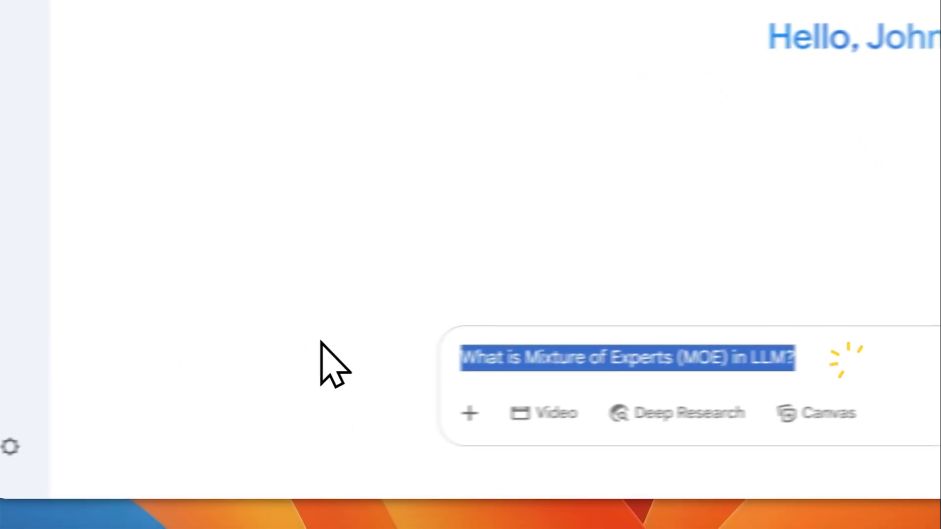
key(BackSpace)
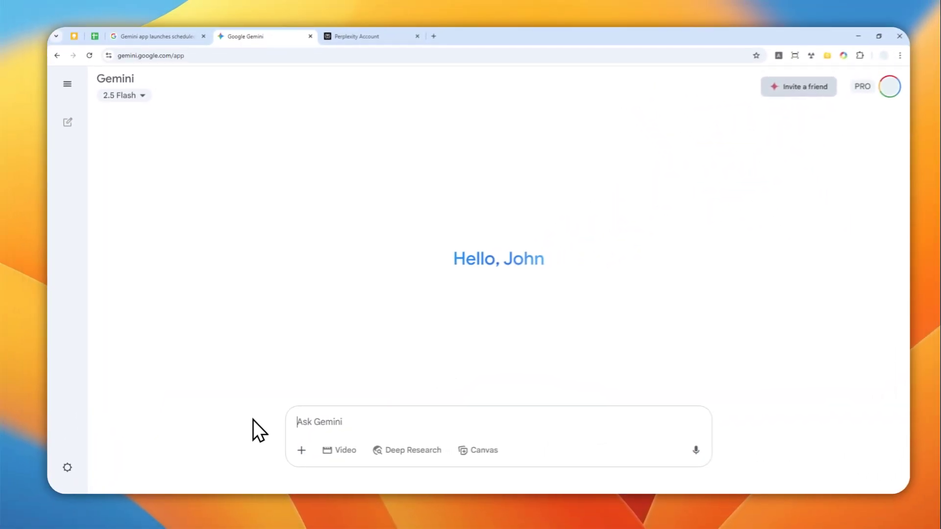
Step: Write 'Give me summary from my Gmail 1 minute from now', changing 'update' to 'summary'
text(Give me )
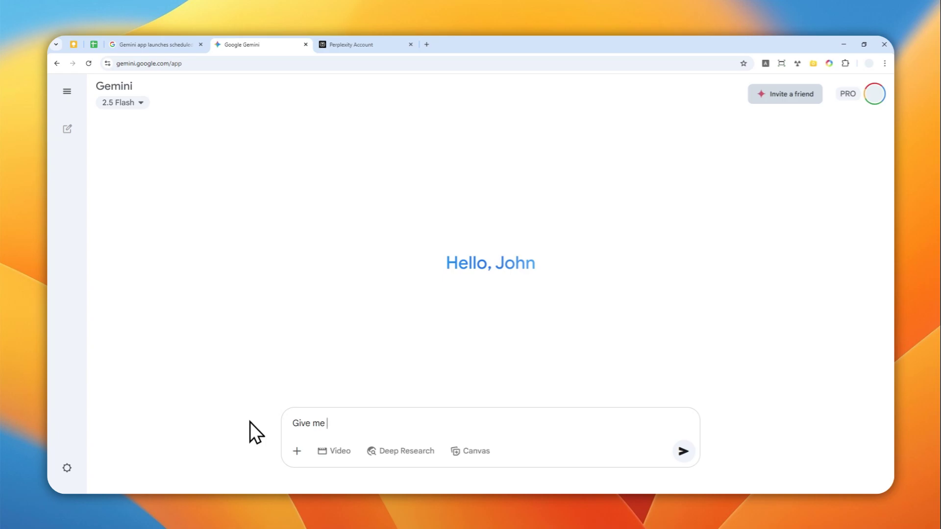
text(update from my Gmail)
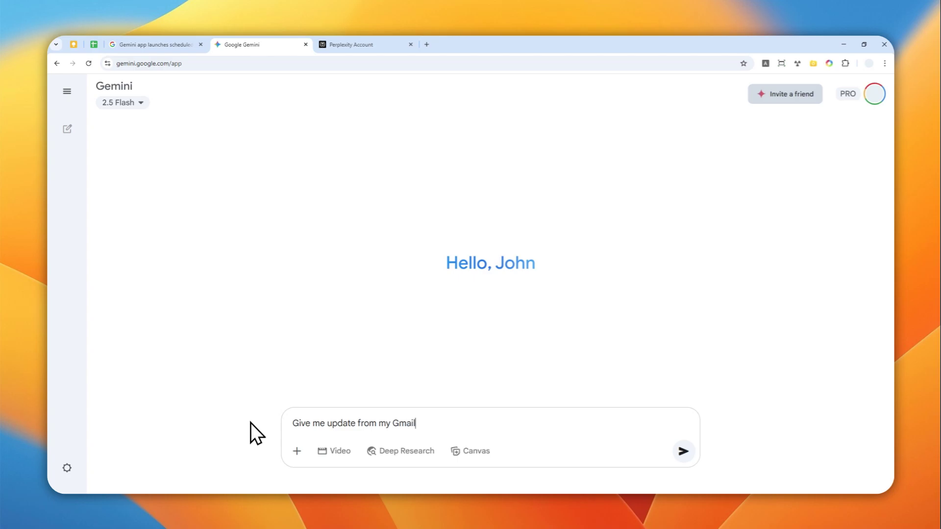
key(ctrl+Left)
key(ctrl+shift+Left)
text(summary from)
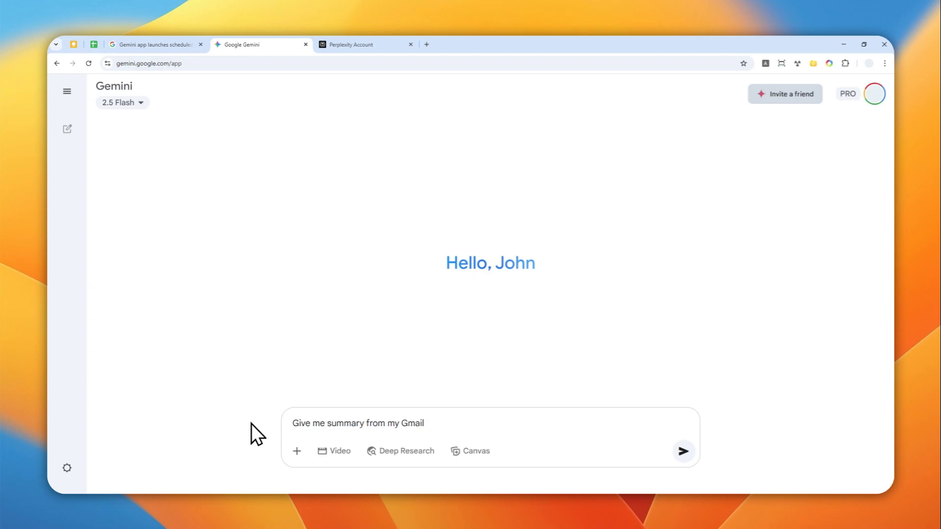
text( my Gmail 1 minute from now)
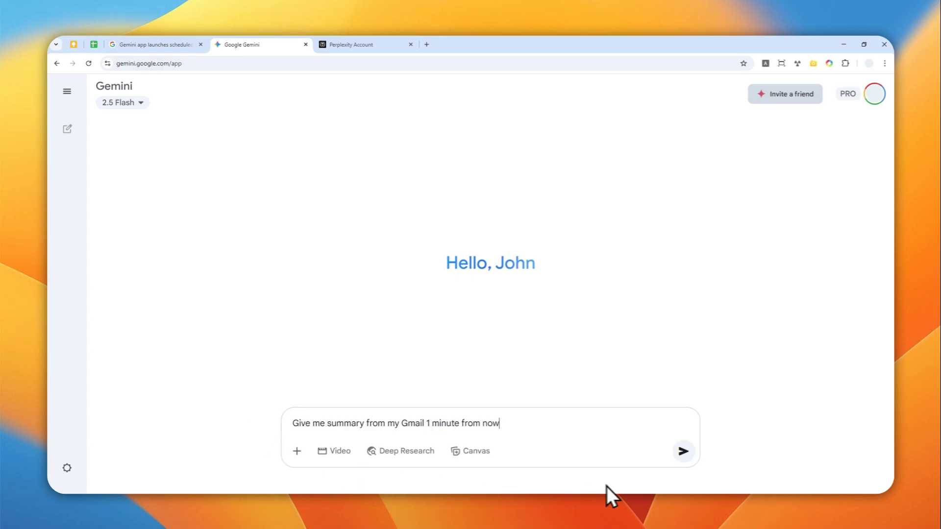
Step: Send the Gmail summary request and confirm it is scheduled once at 19:07
click(686, 450)
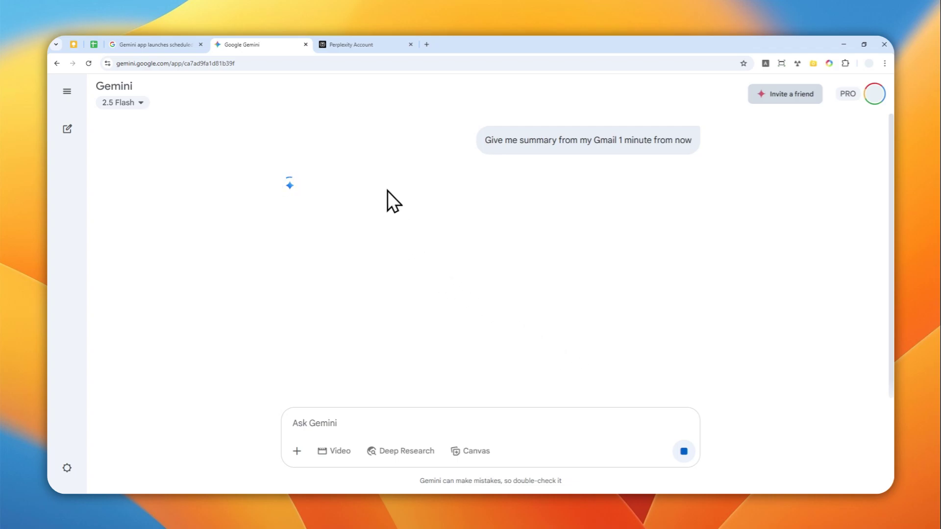
mouse_move(460, 151)
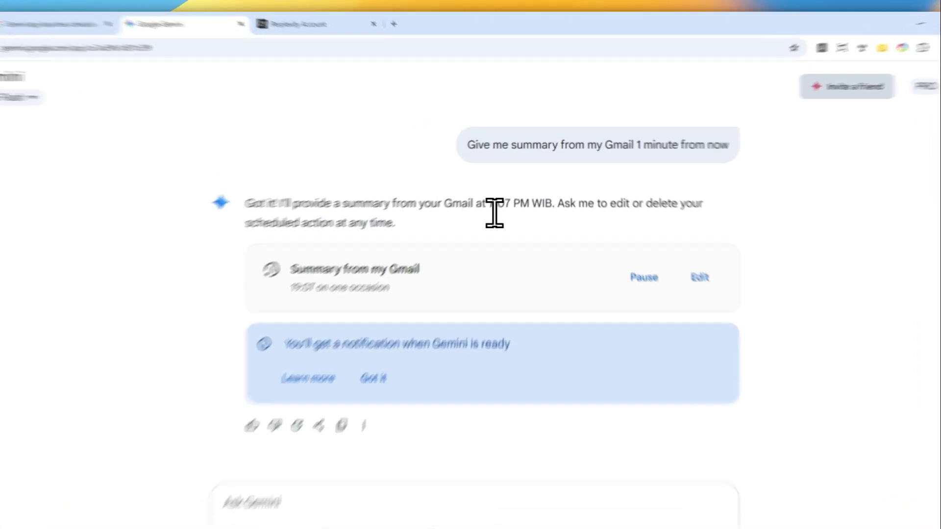
drag(501, 187, 519, 192)
drag(490, 258, 501, 263)
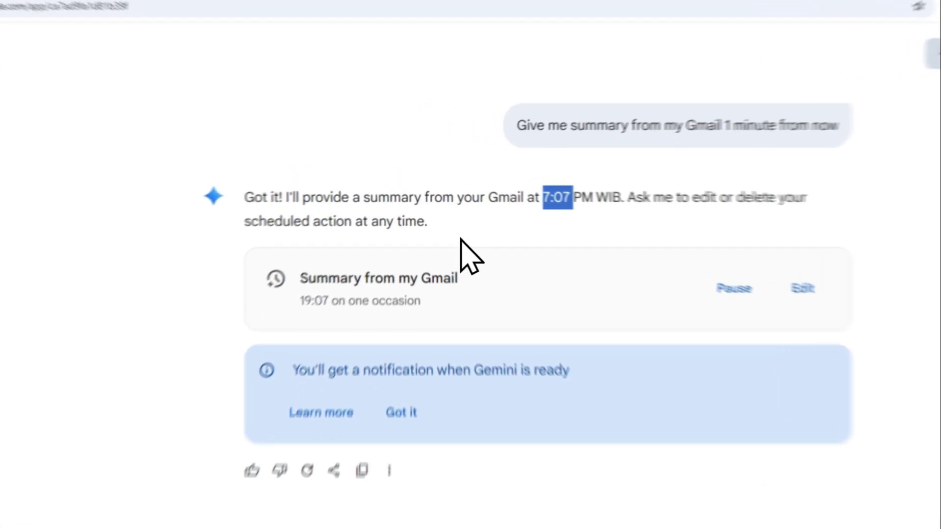
click(449, 211)
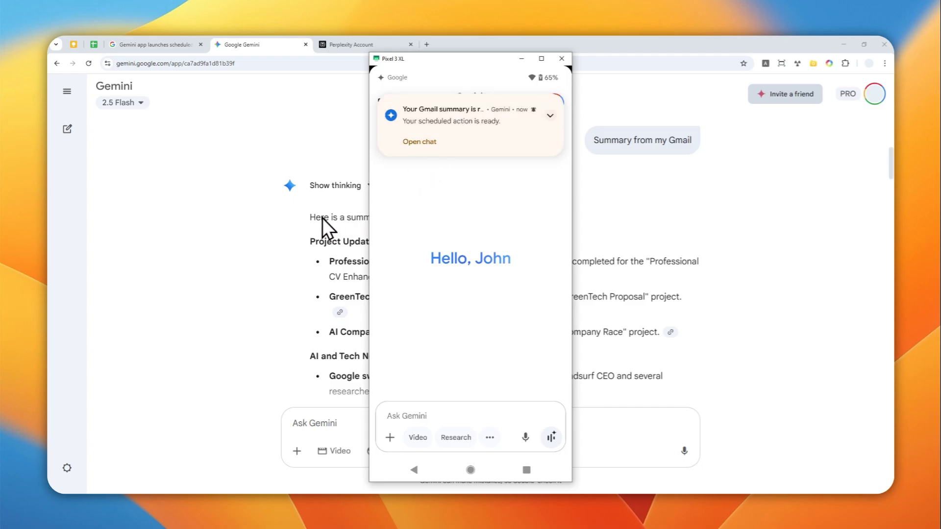
Step: Open the finished summary from the phone notification and read its Project Updates, AI News and Account sections
click(438, 141)
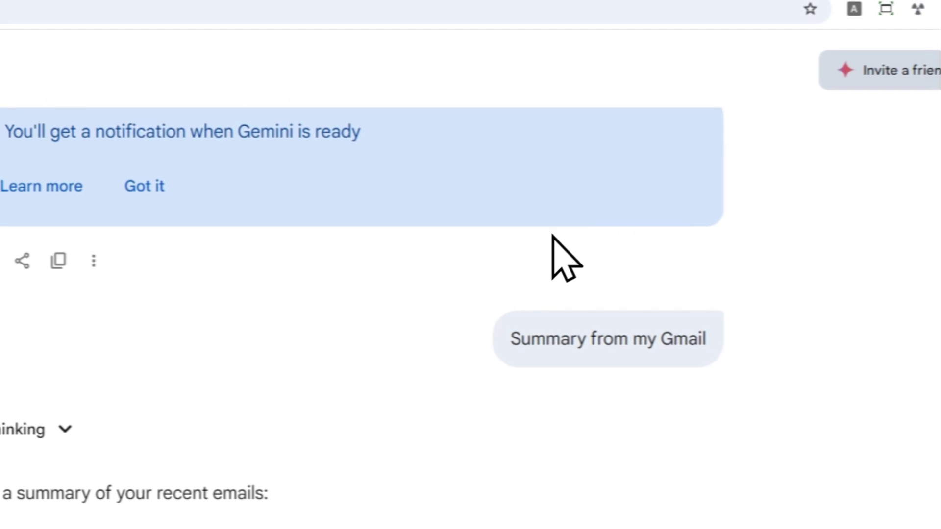
drag(592, 151, 760, 151)
scroll(411, 338, down, 10)
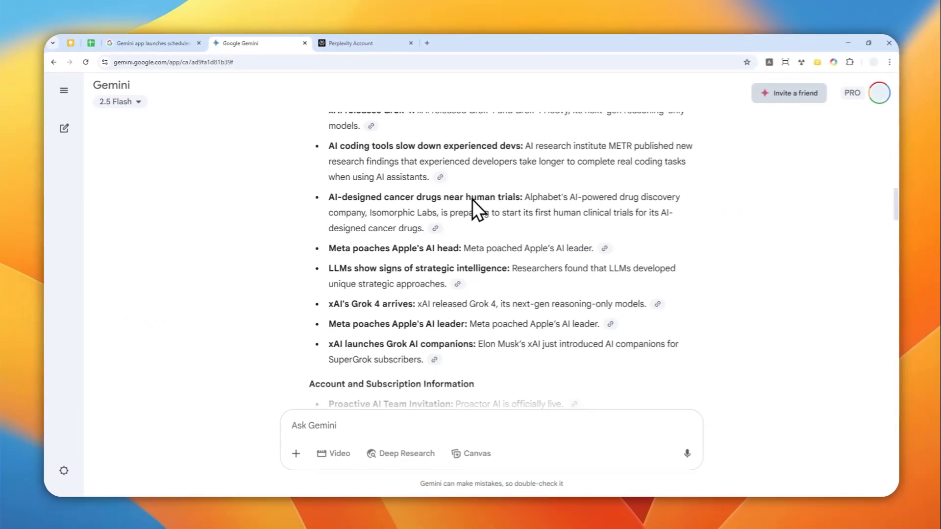
scroll(472, 199, down, 6)
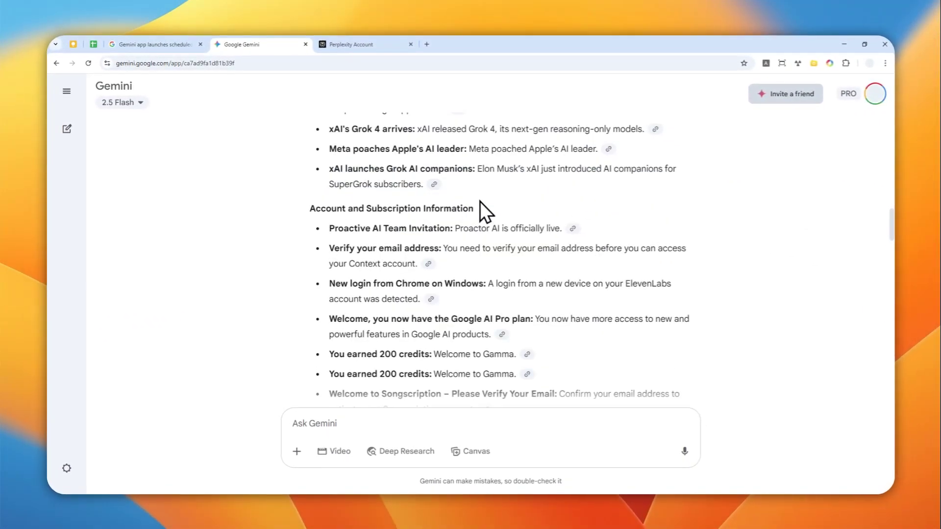
scroll(459, 226, up, 10)
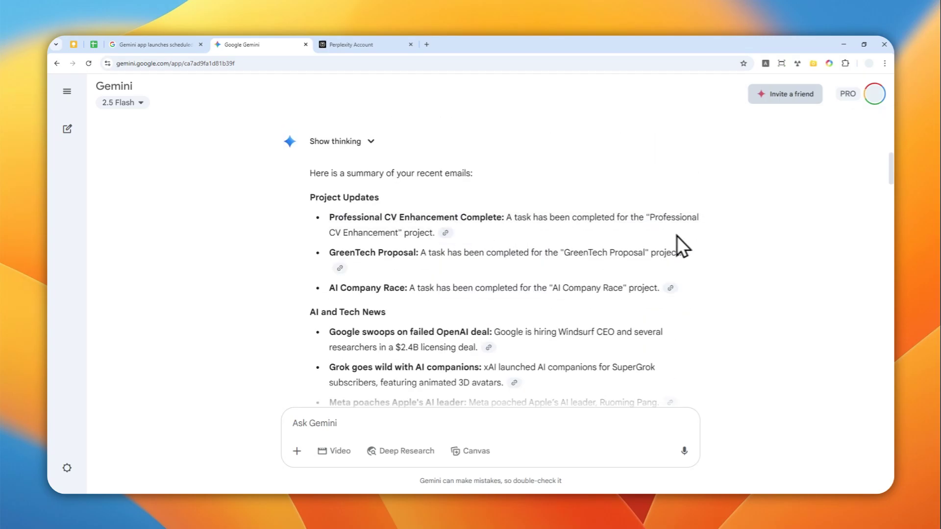
scroll(686, 245, up, 10)
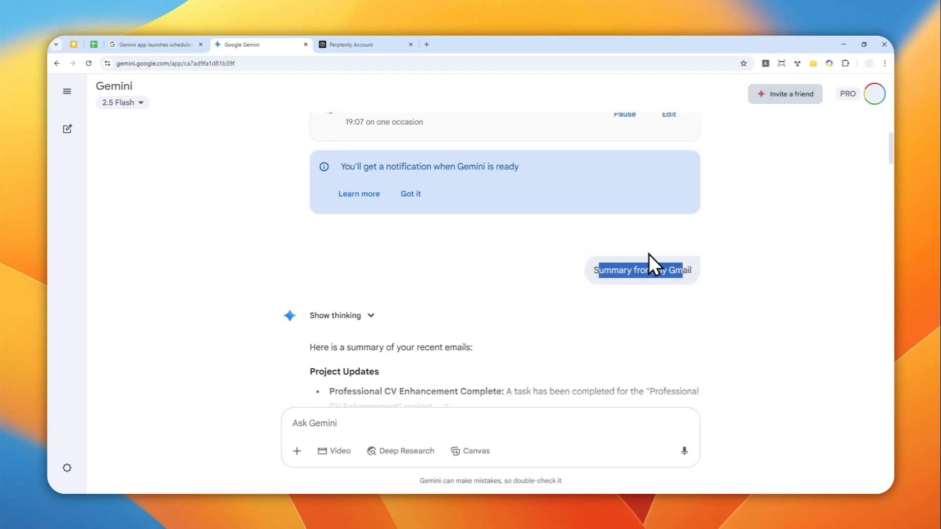
scroll(477, 221, down, 15)
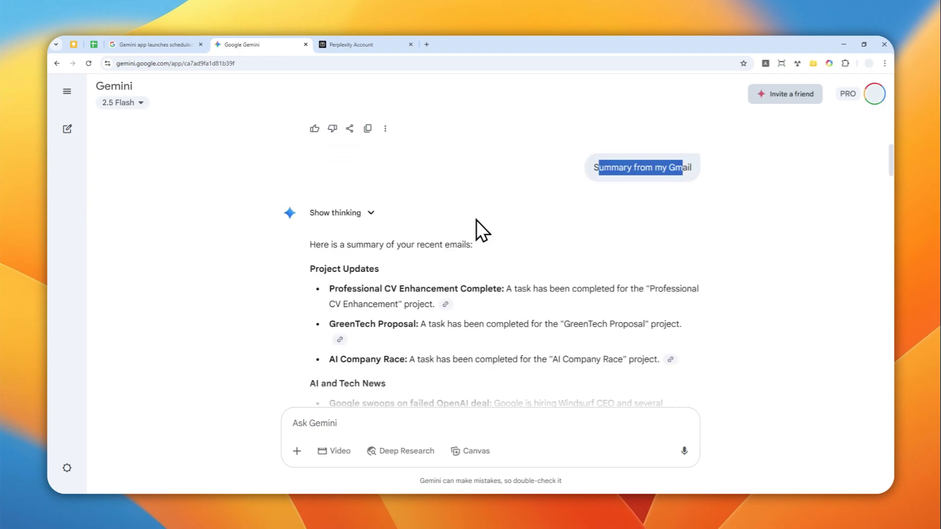
scroll(499, 231, up, 10)
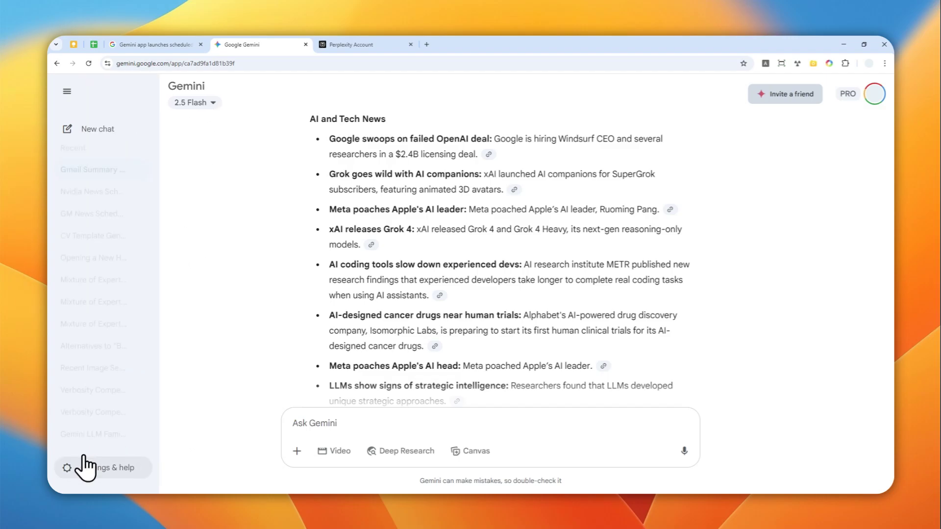
Step: Show the Scheduled actions page listing the one-time Gmail summary and daily 7 AM Nvidia news
click(104, 467)
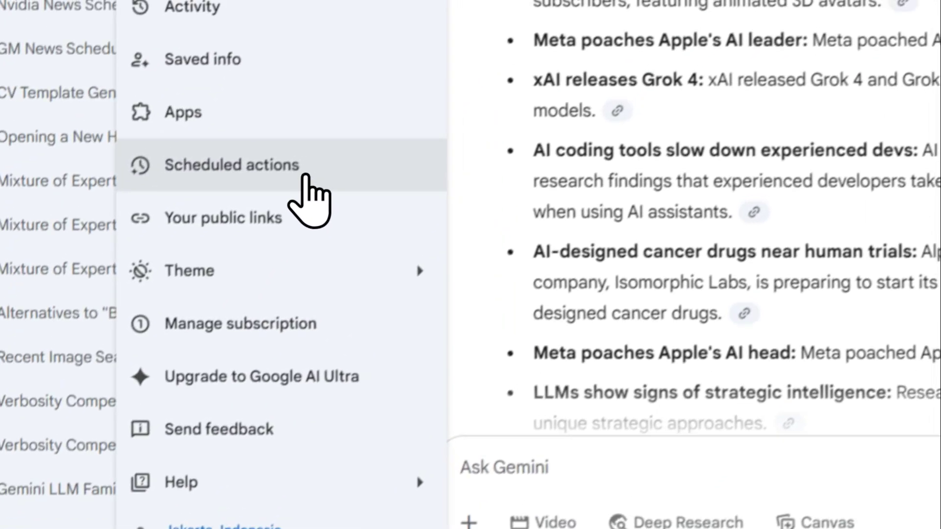
click(319, 87)
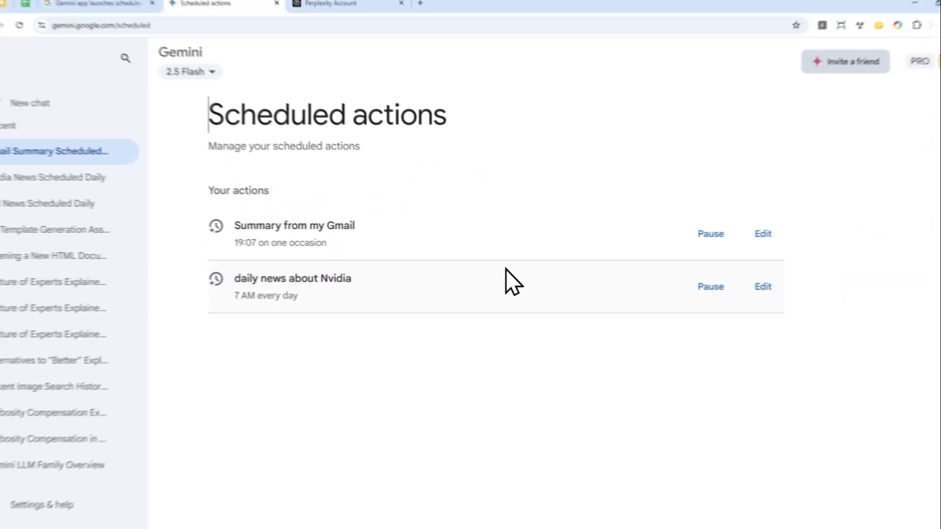